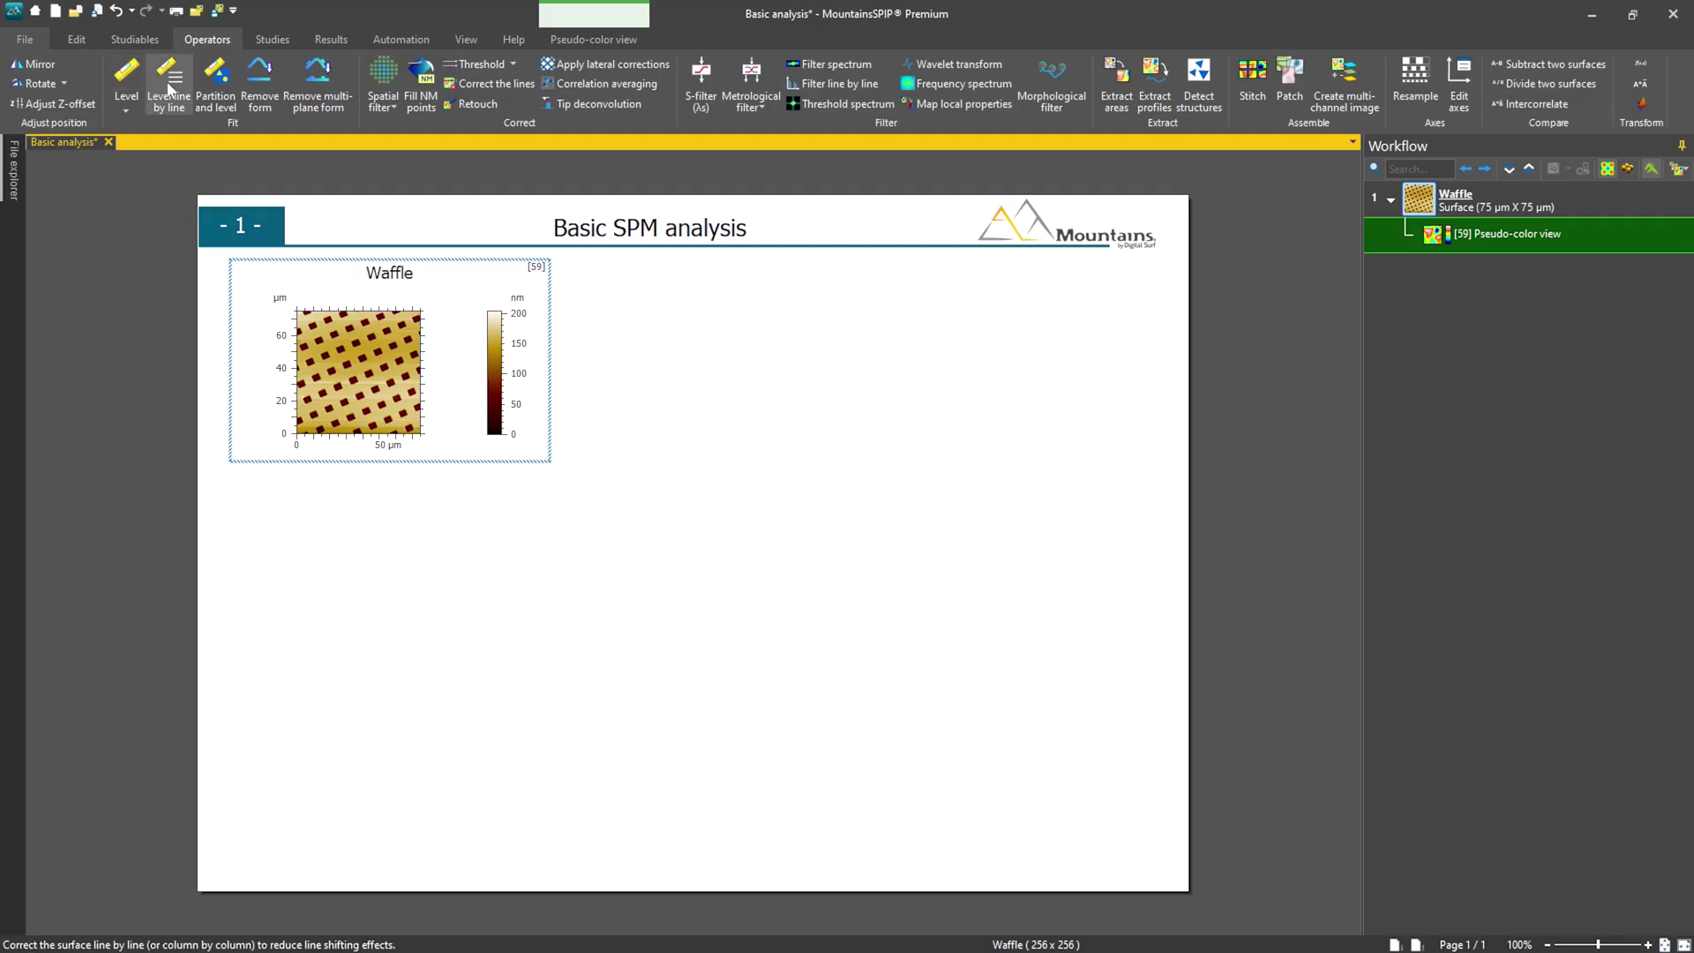
Level the Waffle surface line by line with LS-polynomial and mean subtraction.
click(170, 87)
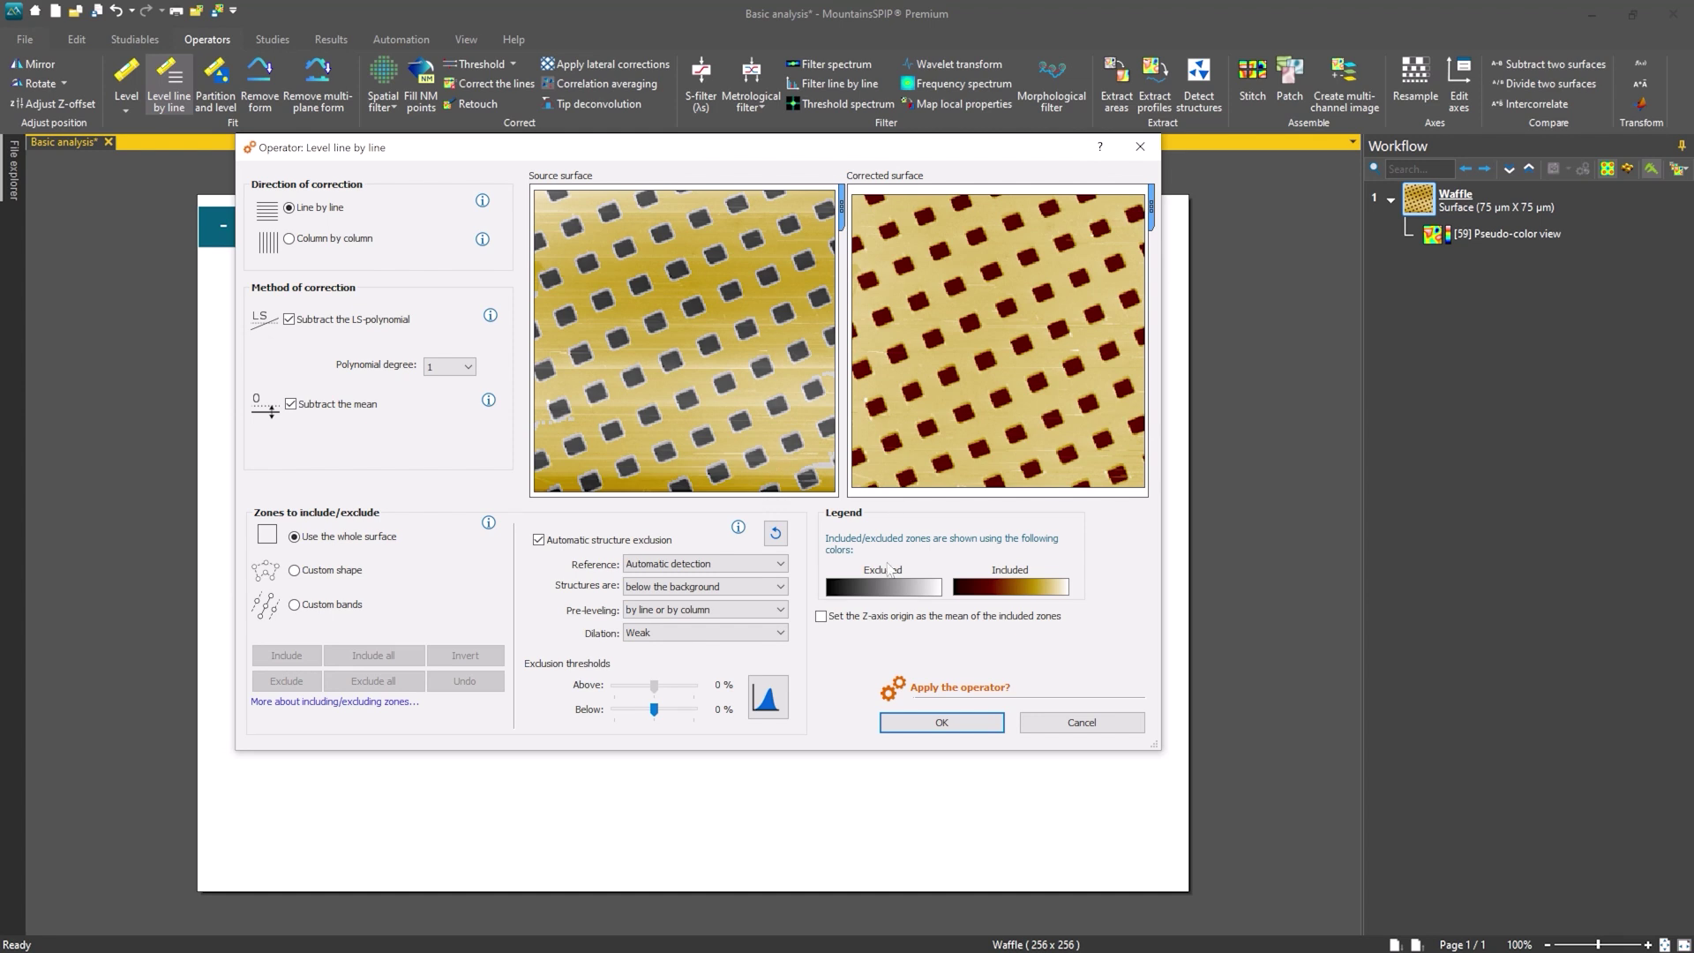
click(941, 722)
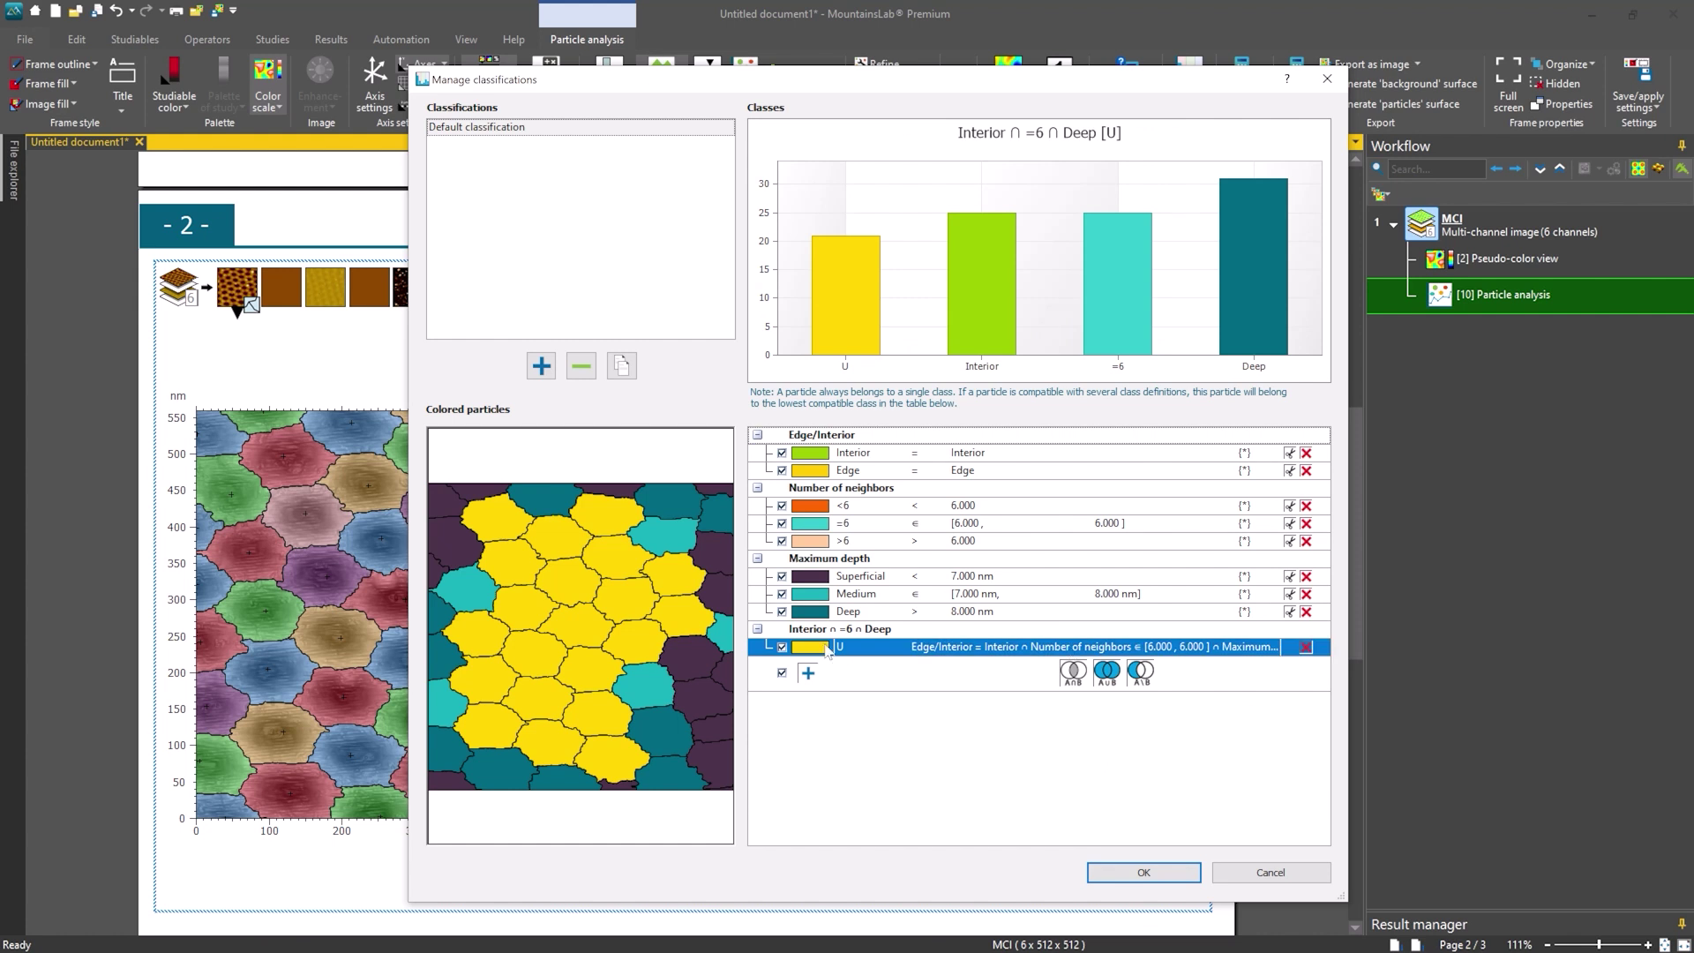
Change the U class (Interior ∩ =6 ∩ Deep) colour swatch to green.
click(829, 648)
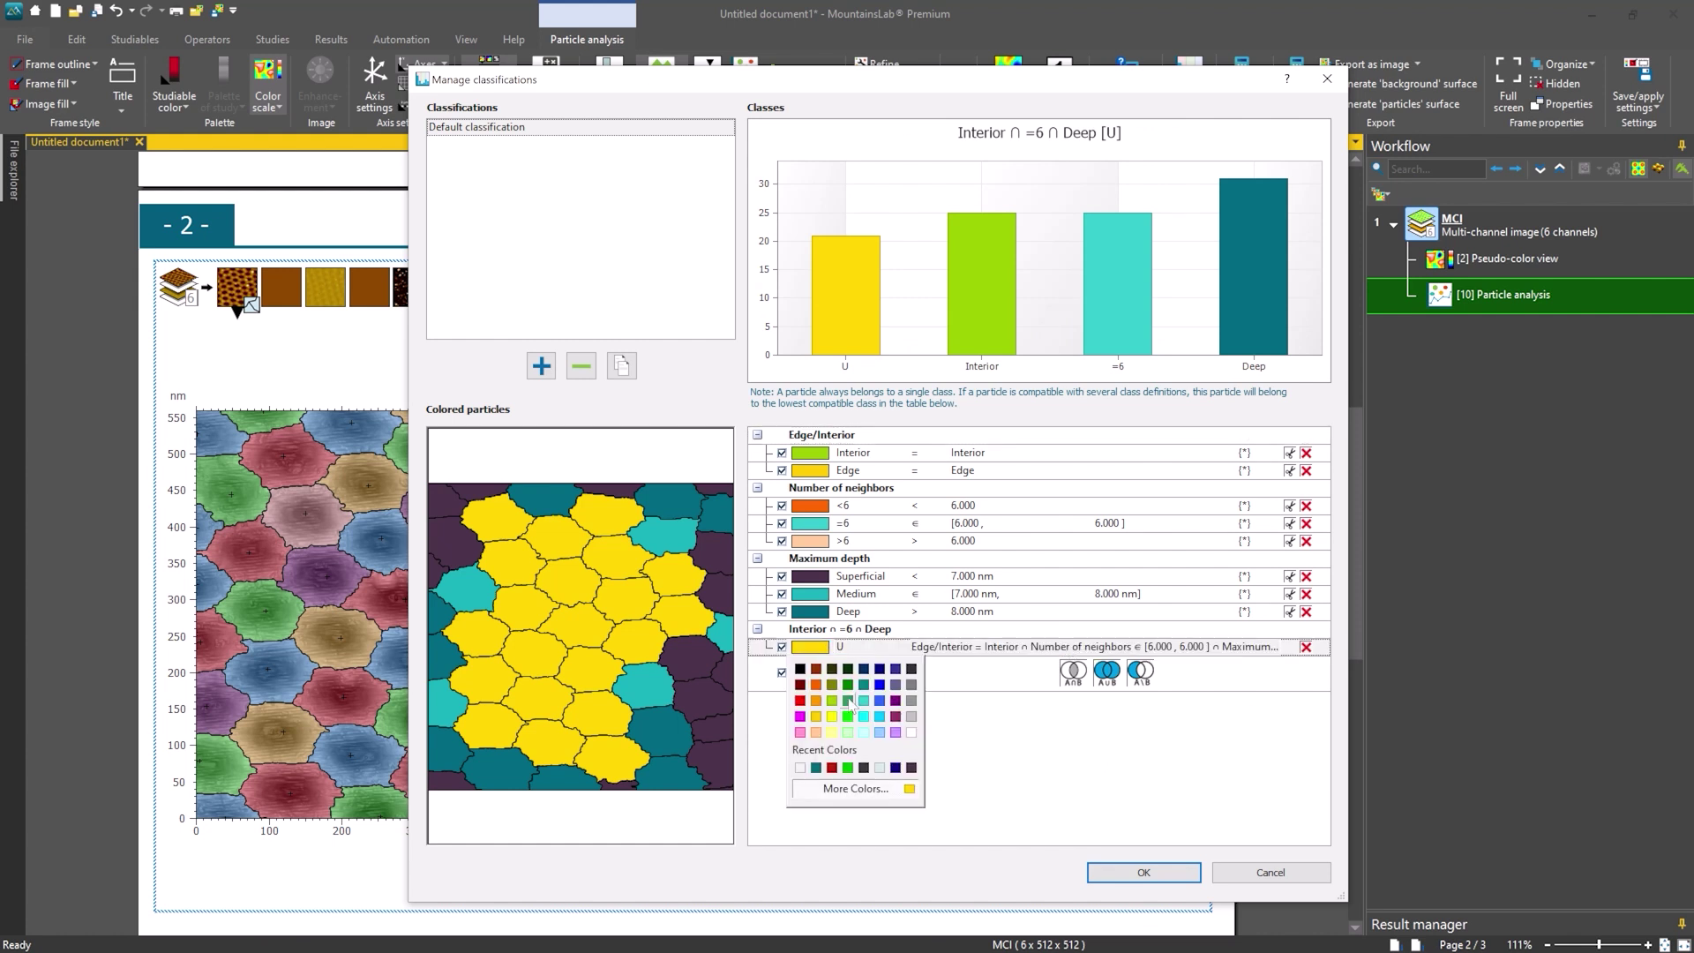
click(848, 699)
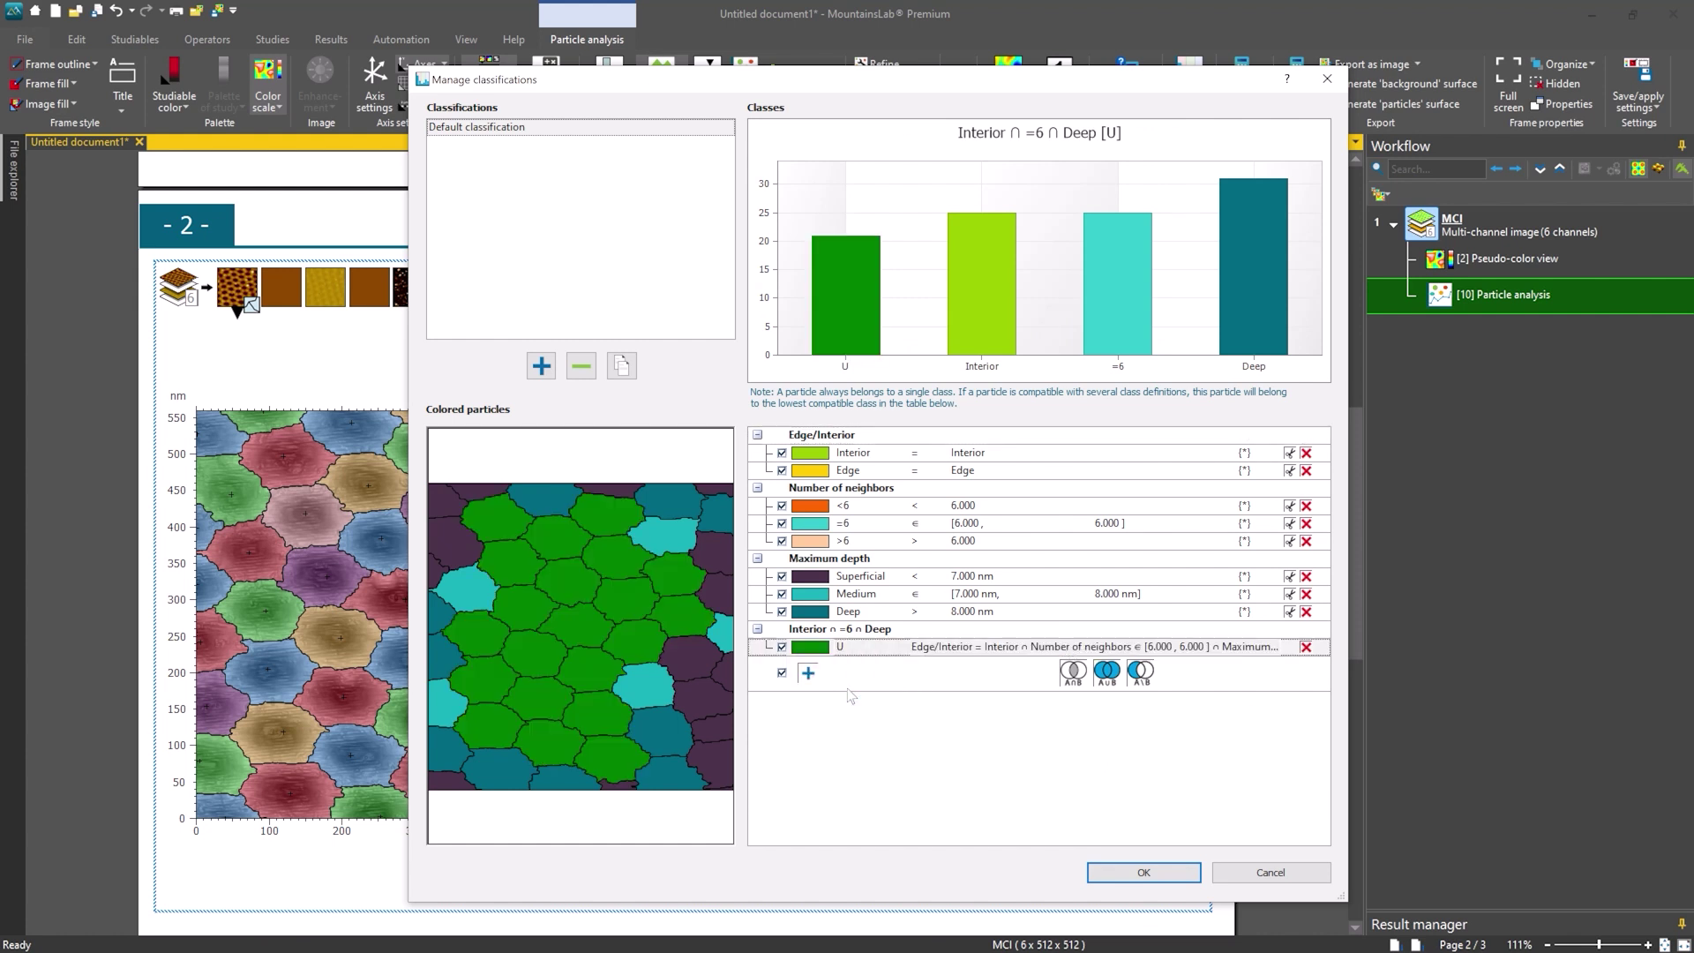